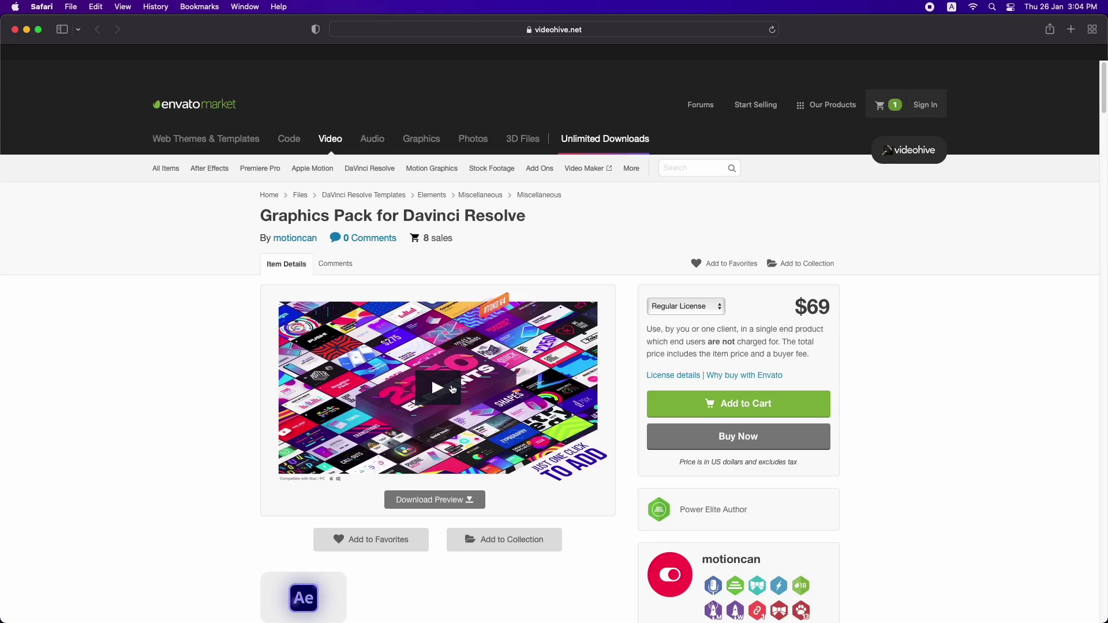
# Play the preview video of the Graphics Pack for Davinci Resolve on its VideoHive page.
pyautogui.click(453, 391)
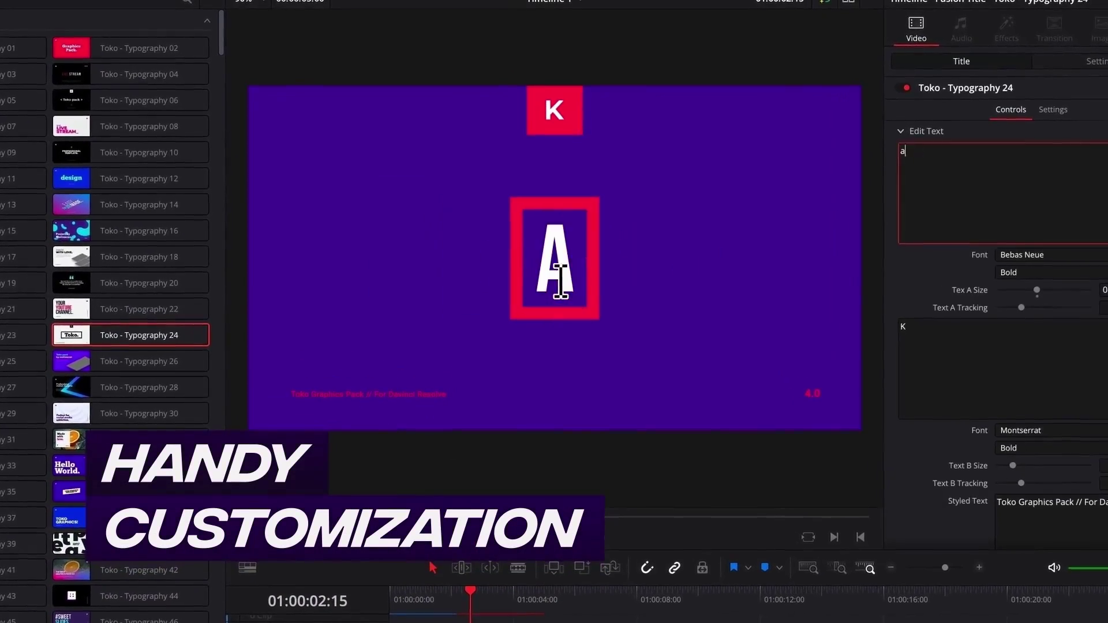
# Retype the title as 'AUTO BOX', resize its frame, and expand the Toko Graphics 4.0 titles.
pyautogui.write('uto box')
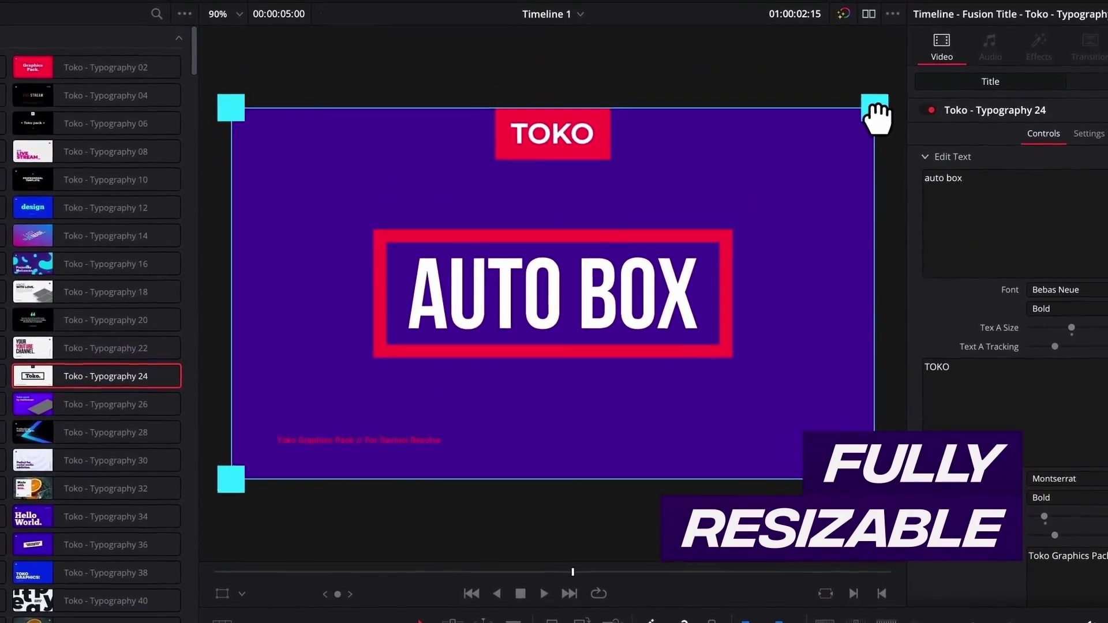
pyautogui.moveTo(876, 115); pyautogui.dragTo(827, 185)
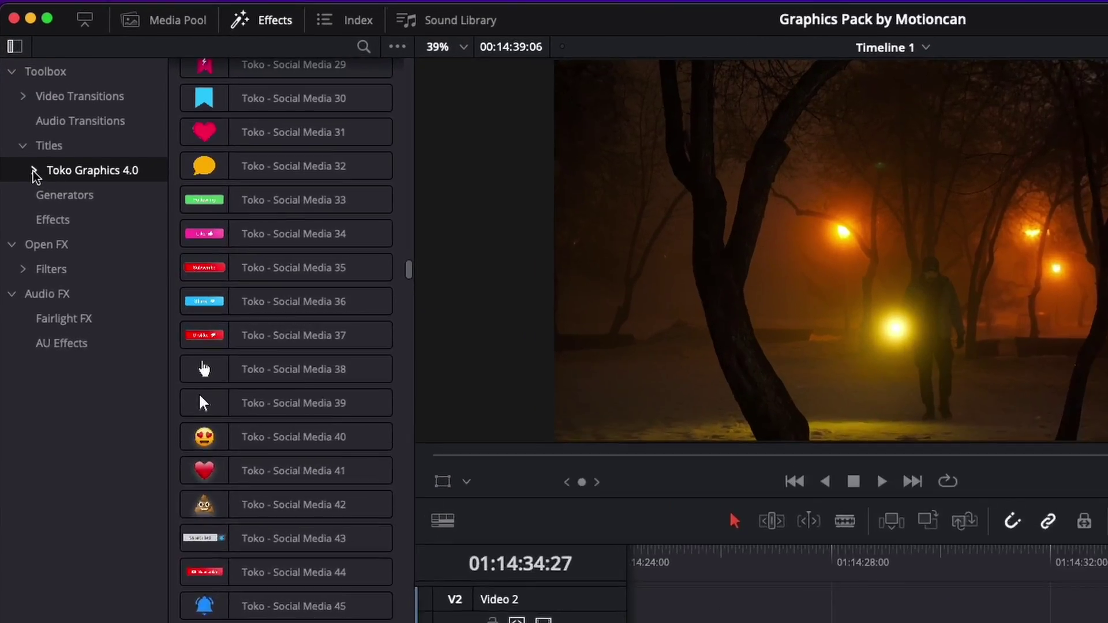
pyautogui.click(35, 170)
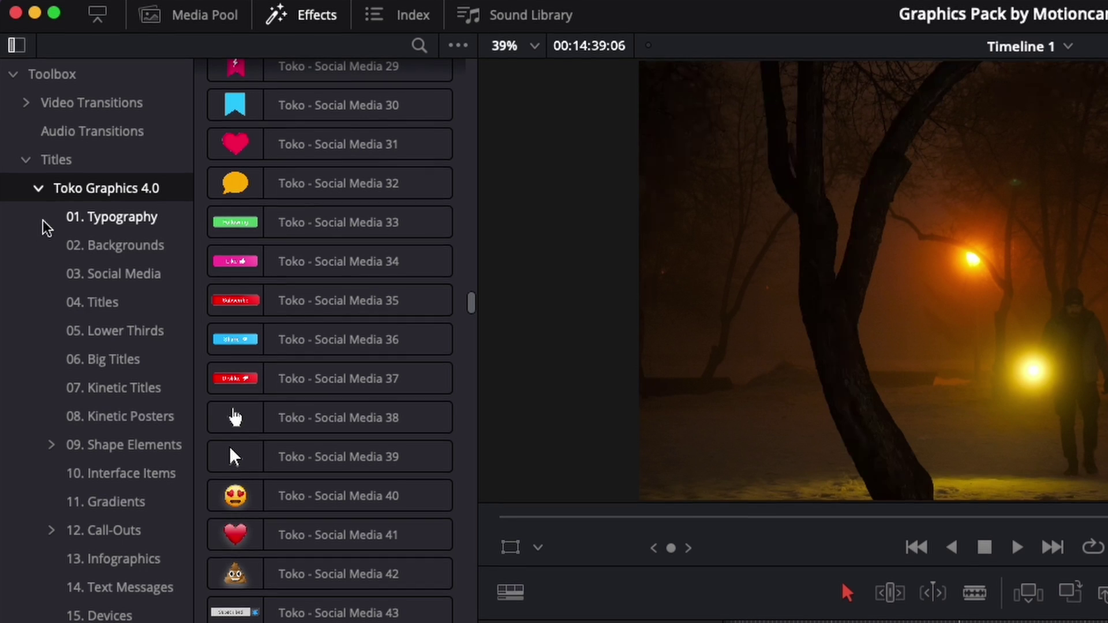
# Browse the Toko Graphics 4.0 titles, listing the 04. Titles then 07. Kinetic Titles templates.
pyautogui.click(38, 189)
pyautogui.click(38, 189)
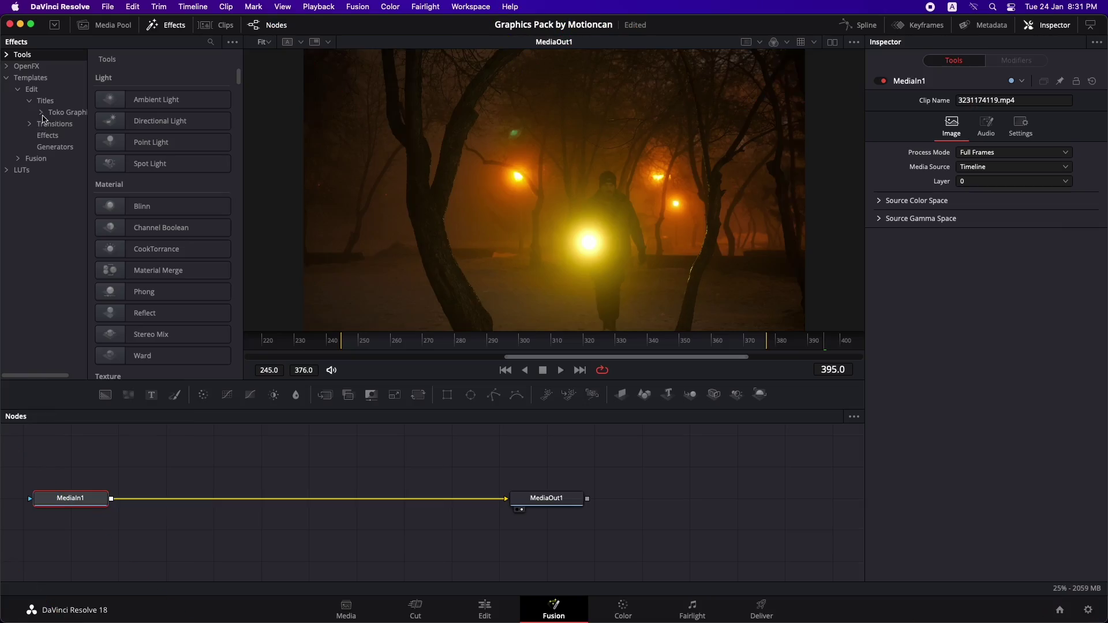
pyautogui.hscroll(3, 69, 165)
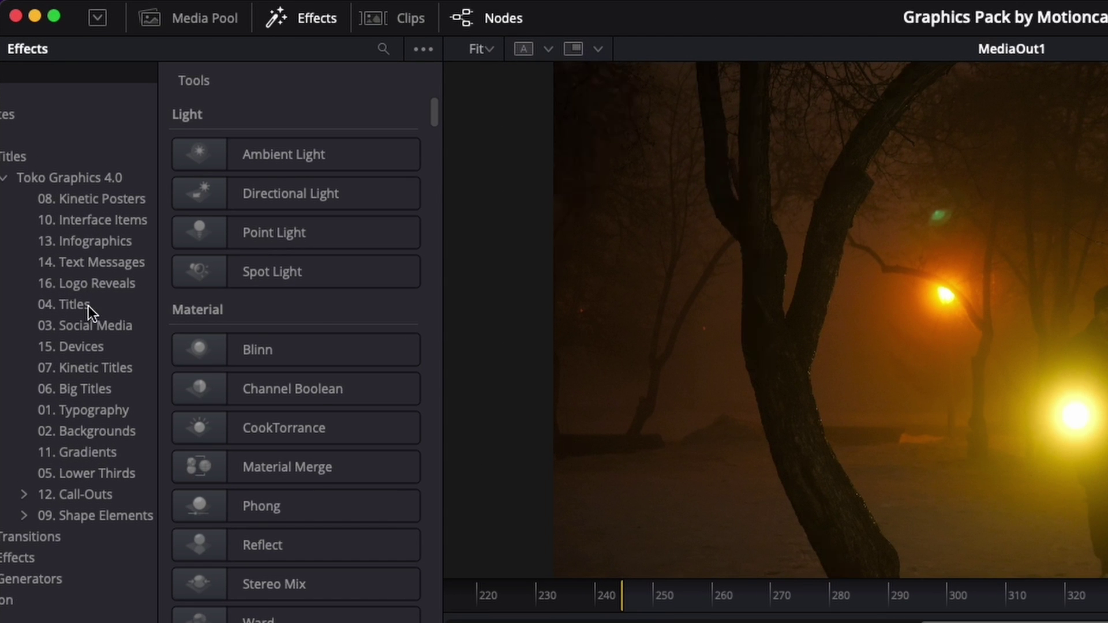
pyautogui.click(88, 306)
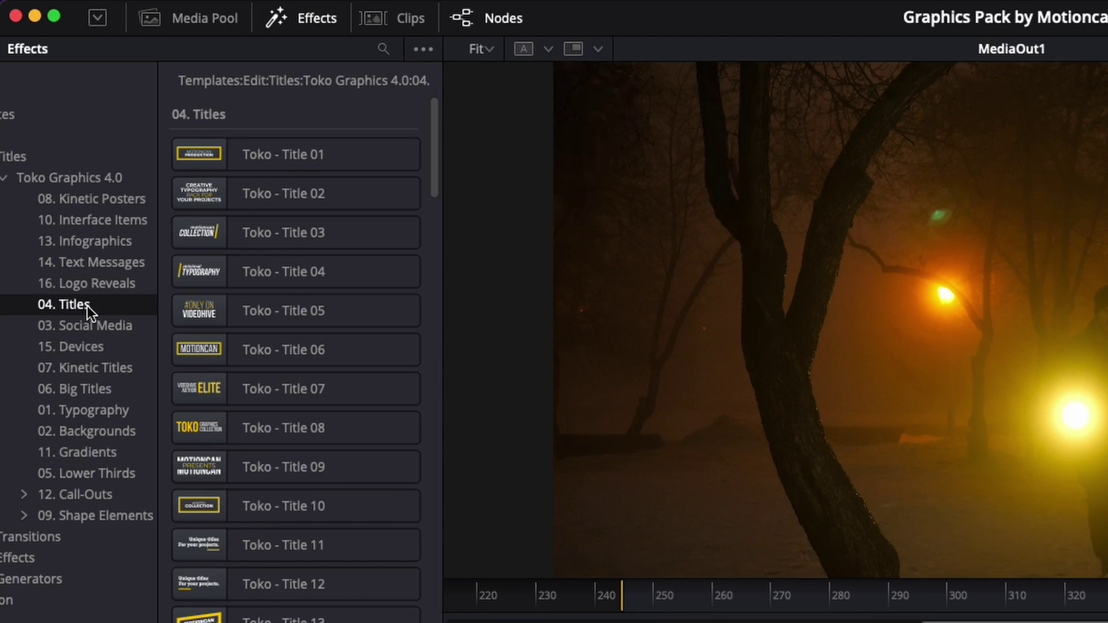
pyautogui.scroll(-10, 231, 359)
pyautogui.click(98, 368)
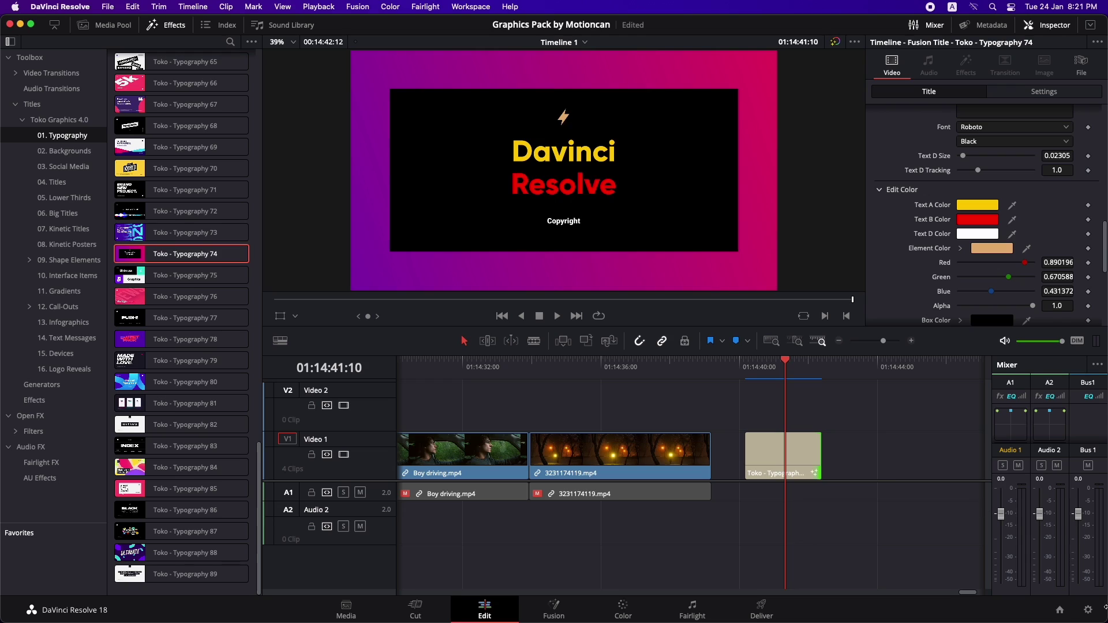
# Switch the project to vertical 1080 x 1920 resolution and save the settings.
pyautogui.click(1088, 611)
pyautogui.click(531, 177)
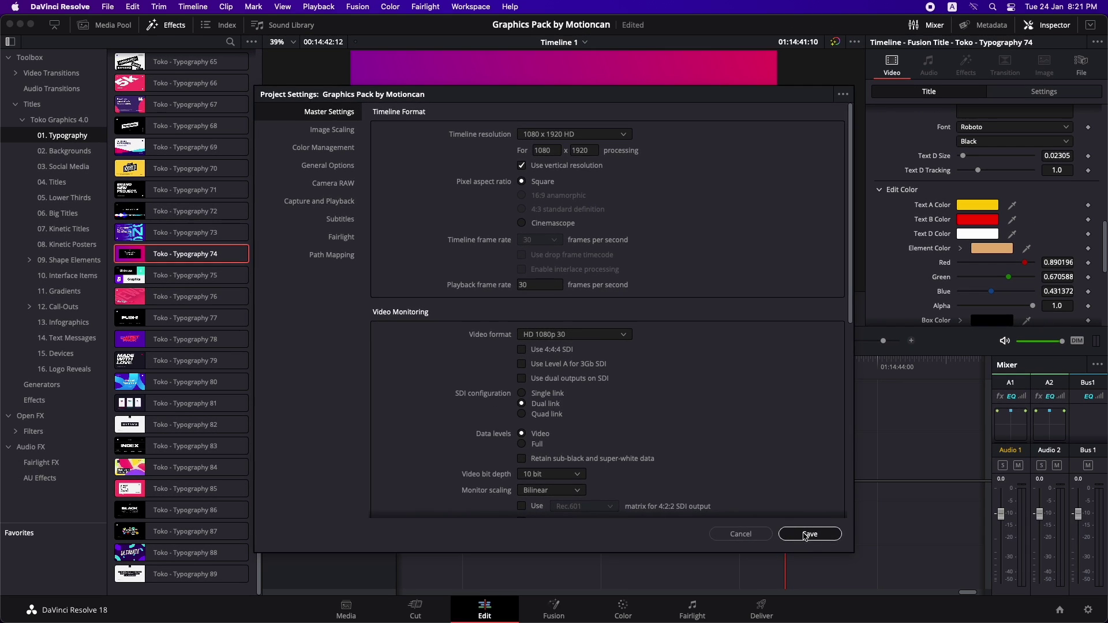
pyautogui.click(804, 532)
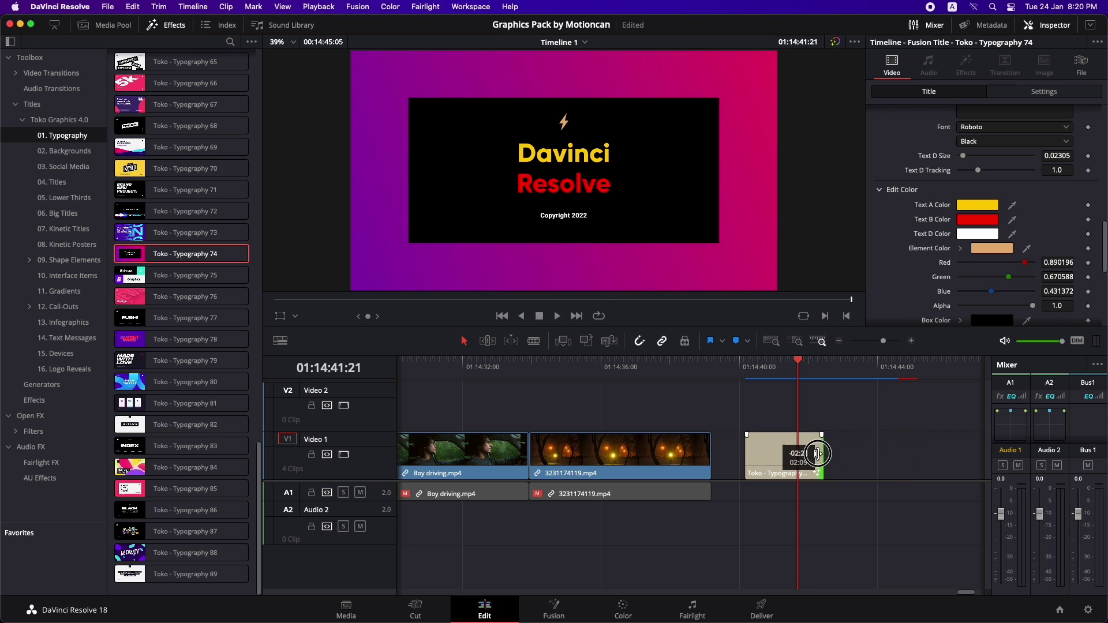
# Adjust the length of the Toko - Typography 74 title clip, trimming then extending its end.
pyautogui.moveTo(818, 454); pyautogui.dragTo(816, 454)
pyautogui.moveTo(776, 366)
pyautogui.mouseDown()
pyautogui.moveTo(752, 376)
pyautogui.moveTo(780, 371)
pyautogui.mouseUp()
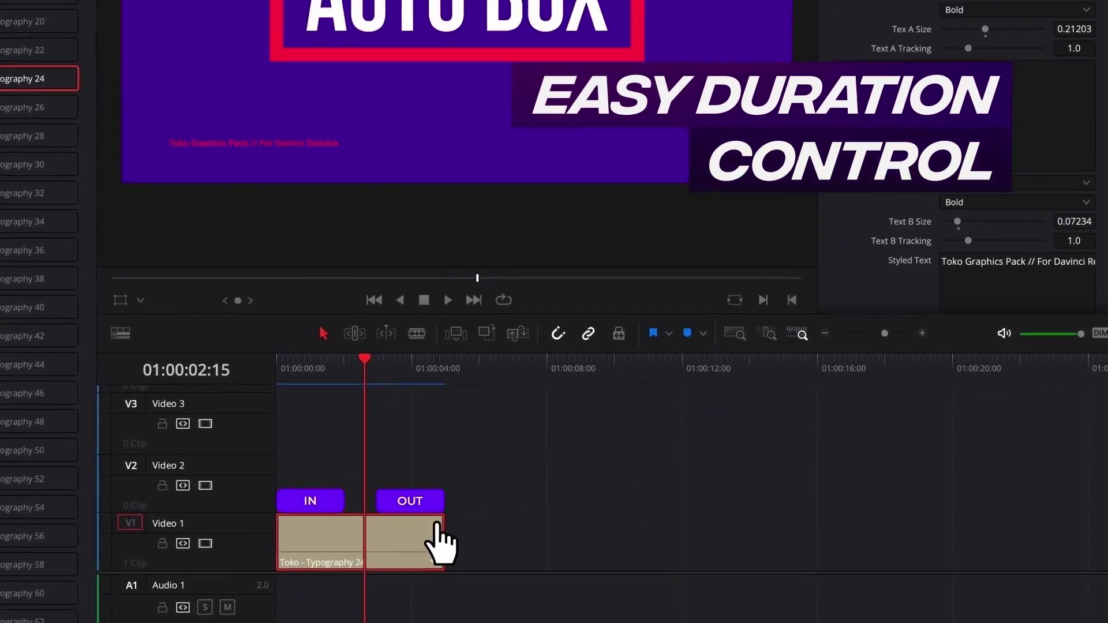
pyautogui.moveTo(439, 539)
pyautogui.mouseDown()
pyautogui.moveTo(1074, 537)
pyautogui.moveTo(425, 532)
pyautogui.mouseUp()
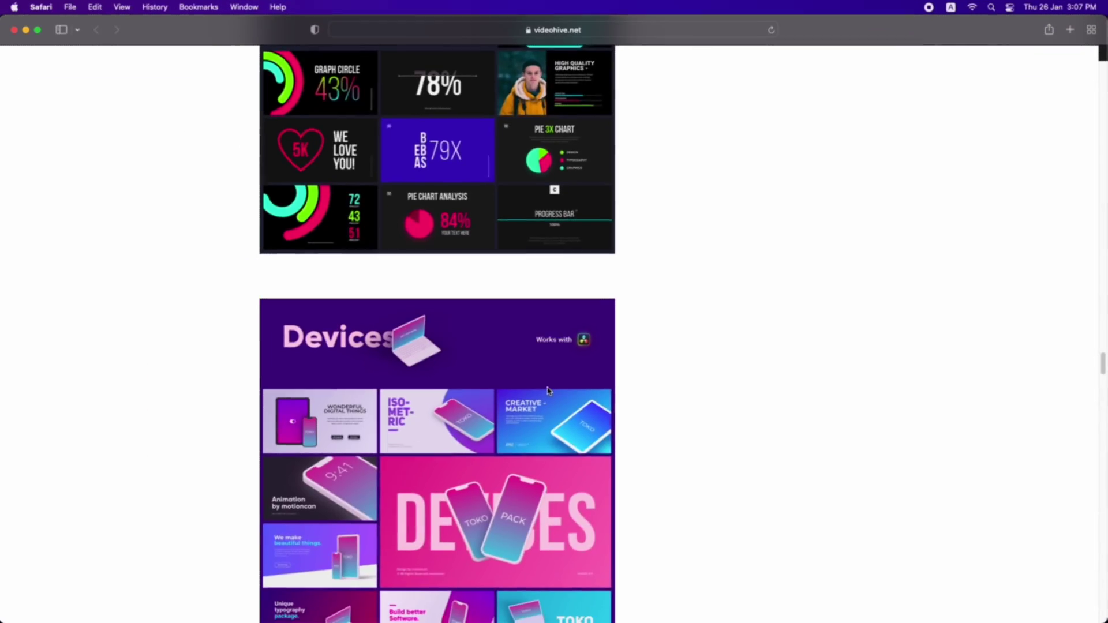
# Scroll the VideoHive page, then open the 'Toko Graphics 4.0 for Davinci Resolve' folder in Finder.
pyautogui.scroll(5, 549, 390)
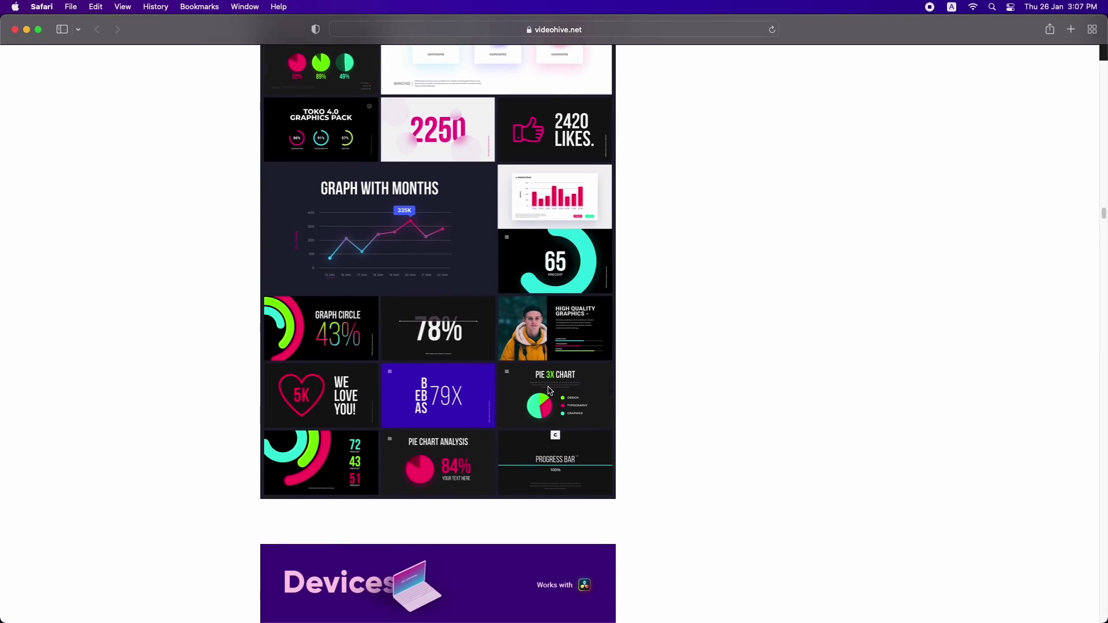
pyautogui.scroll(2, 548, 391)
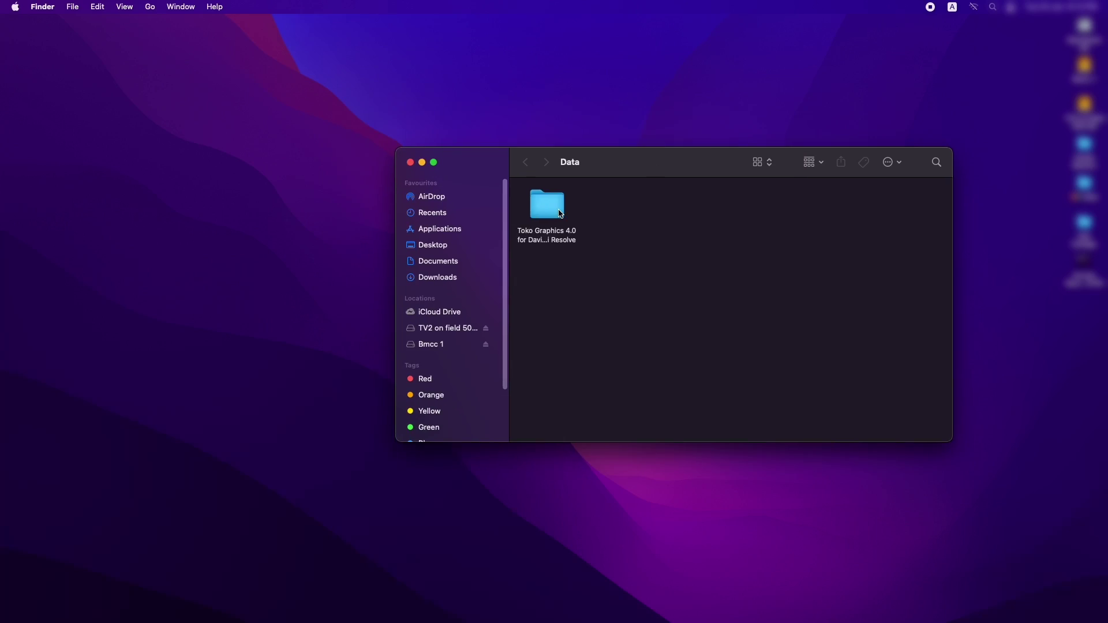
pyautogui.doubleClick(560, 211)
pyautogui.moveTo(725, 167); pyautogui.dragTo(653, 151)
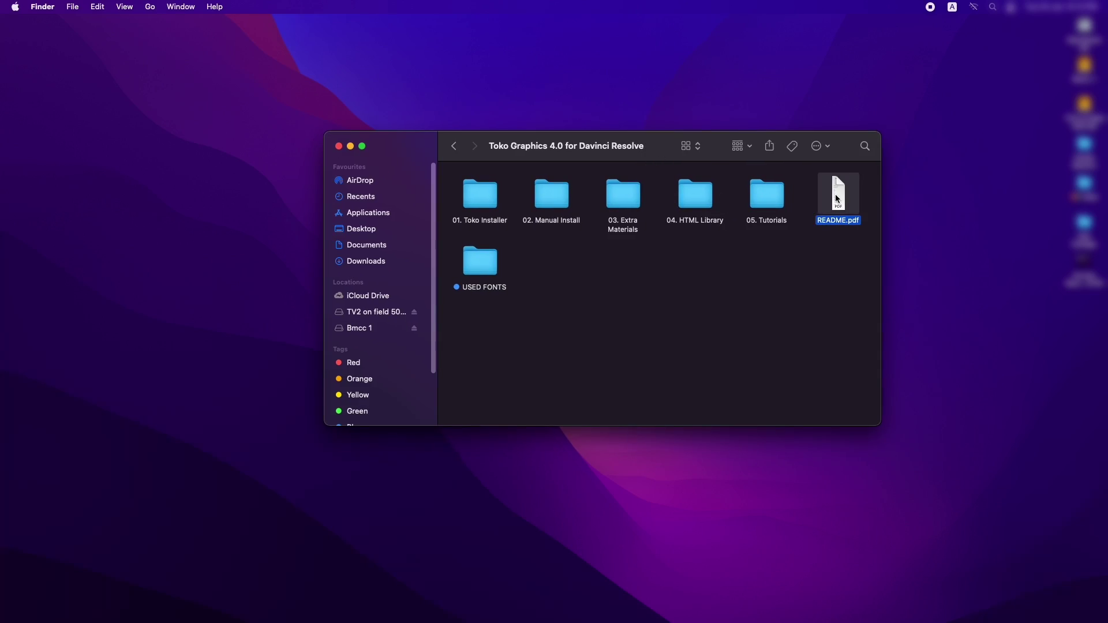
# Read through README.pdf, close it, and open the 01. Toko Installer folder.
pyautogui.doubleClick(837, 197)
pyautogui.moveTo(210, 40); pyautogui.dragTo(581, 42)
pyautogui.scroll(-3, 606, 408)
pyautogui.press('super+q')
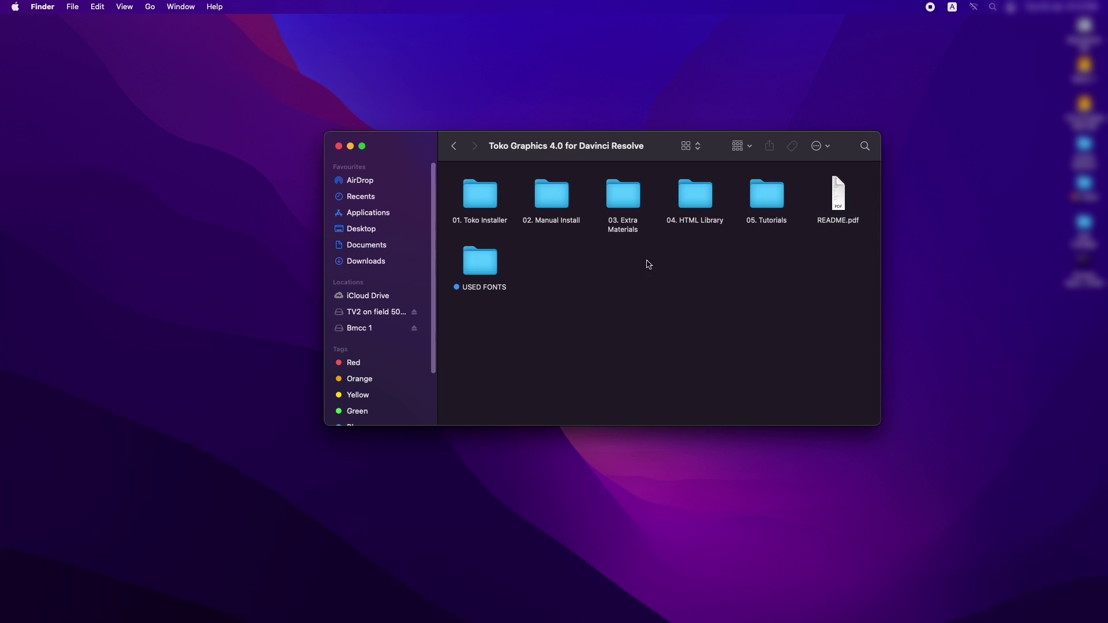
pyautogui.doubleClick(483, 197)
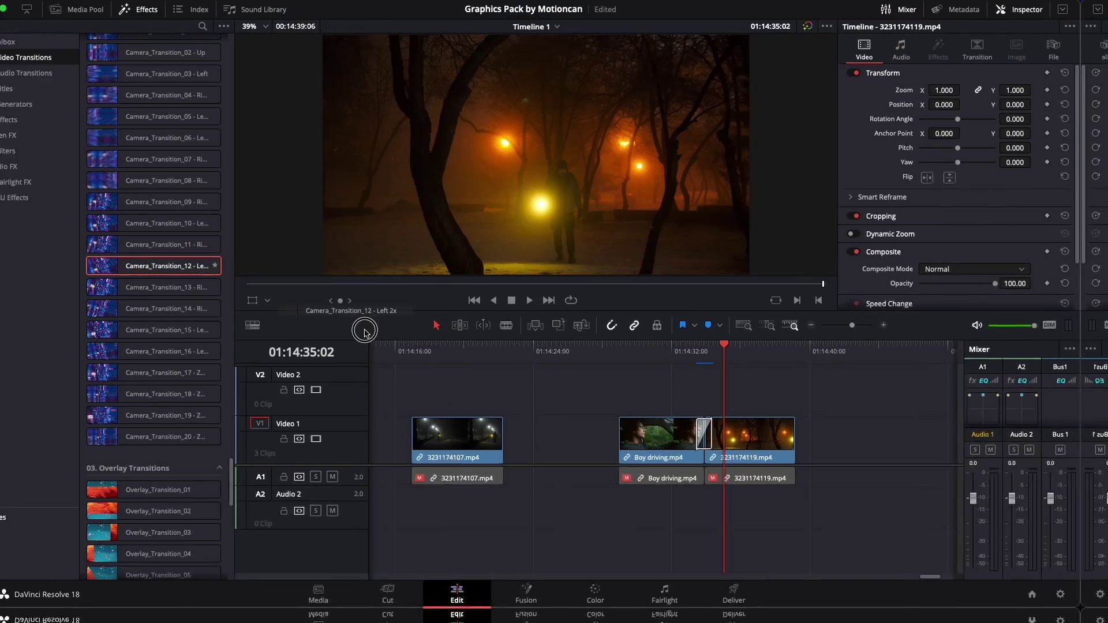
# Place Camera_Transition_12 between Boy driving.mp4 and 3231174119.mp4 and play it back.
pyautogui.moveTo(693, 453); pyautogui.dragTo(716, 451)
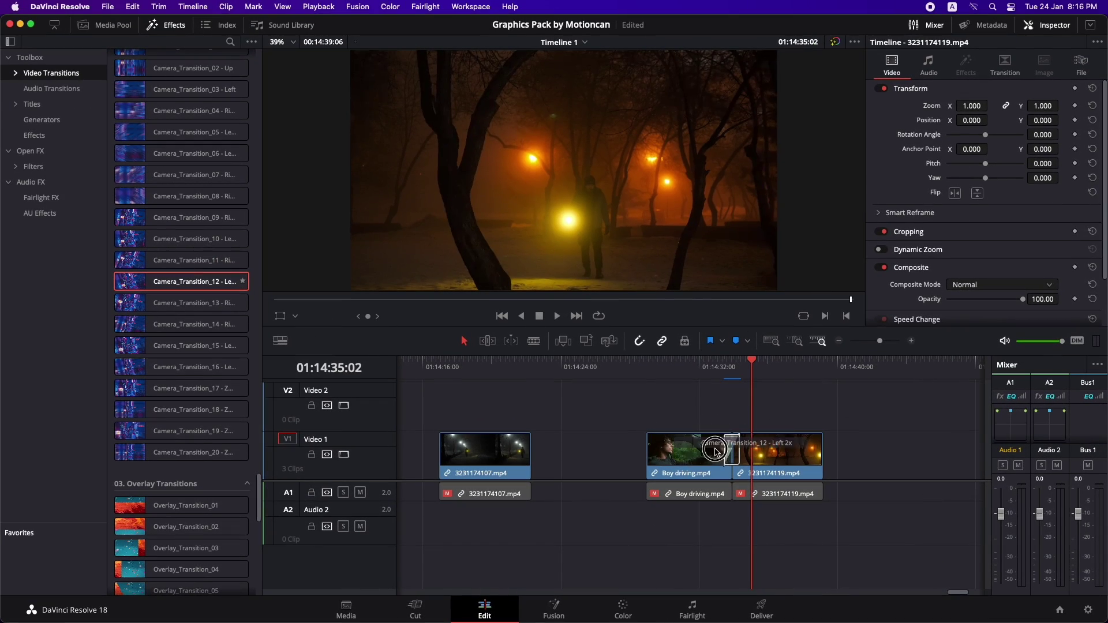
pyautogui.click(725, 367)
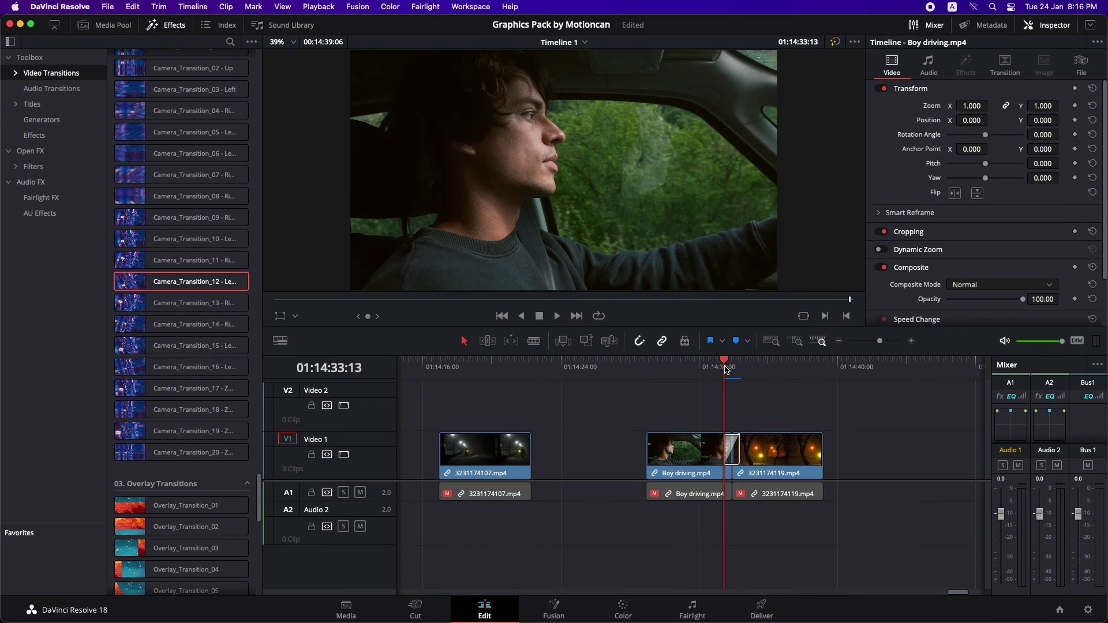
pyautogui.press('space')
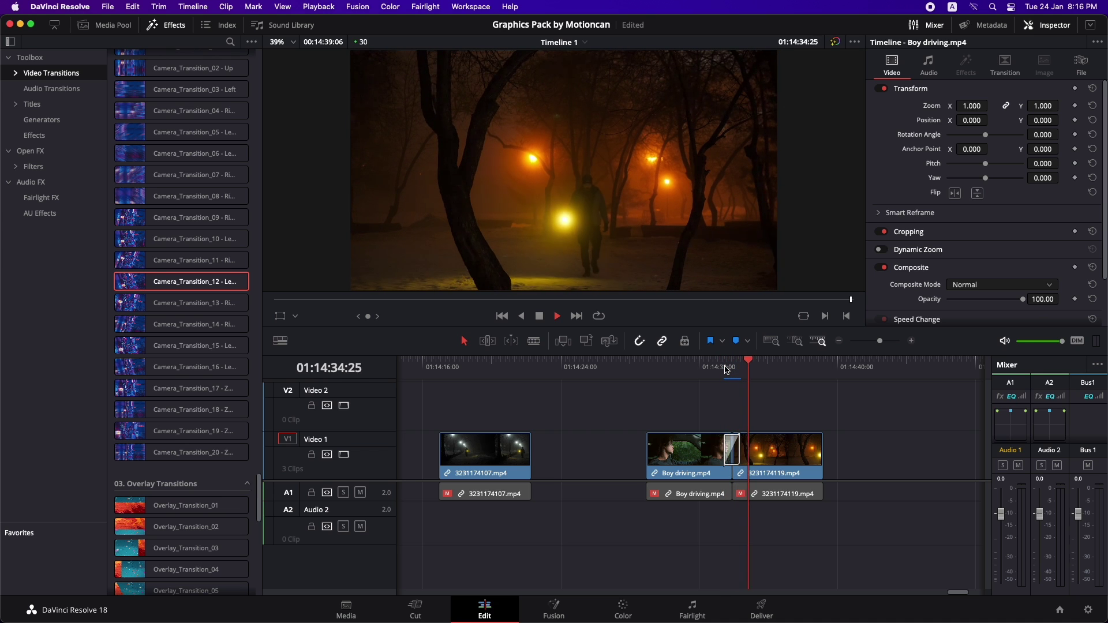
pyautogui.click(726, 369)
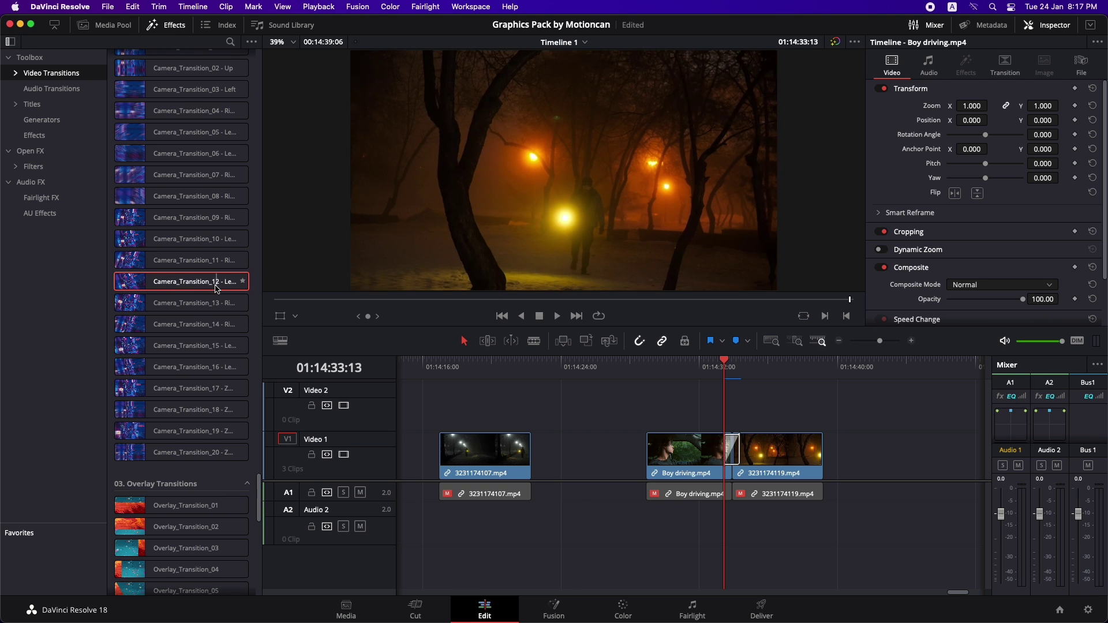
# Navigate to 03. Extra Materials > Sound FX > SFX For Transitions > Camera Transitions.
pyautogui.click(374, 619)
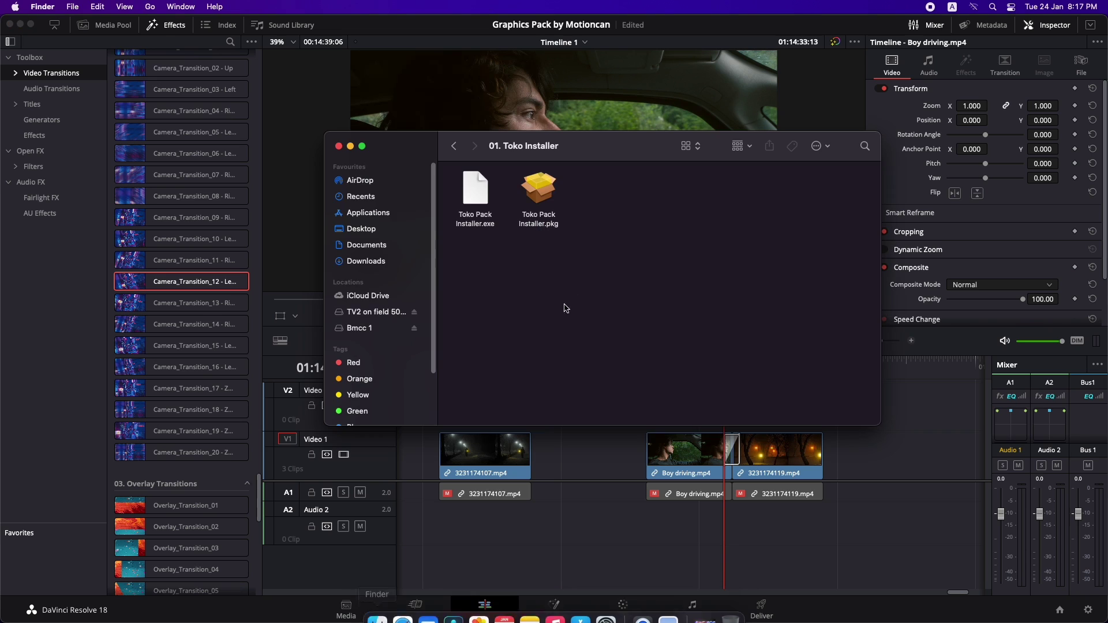
pyautogui.click(455, 147)
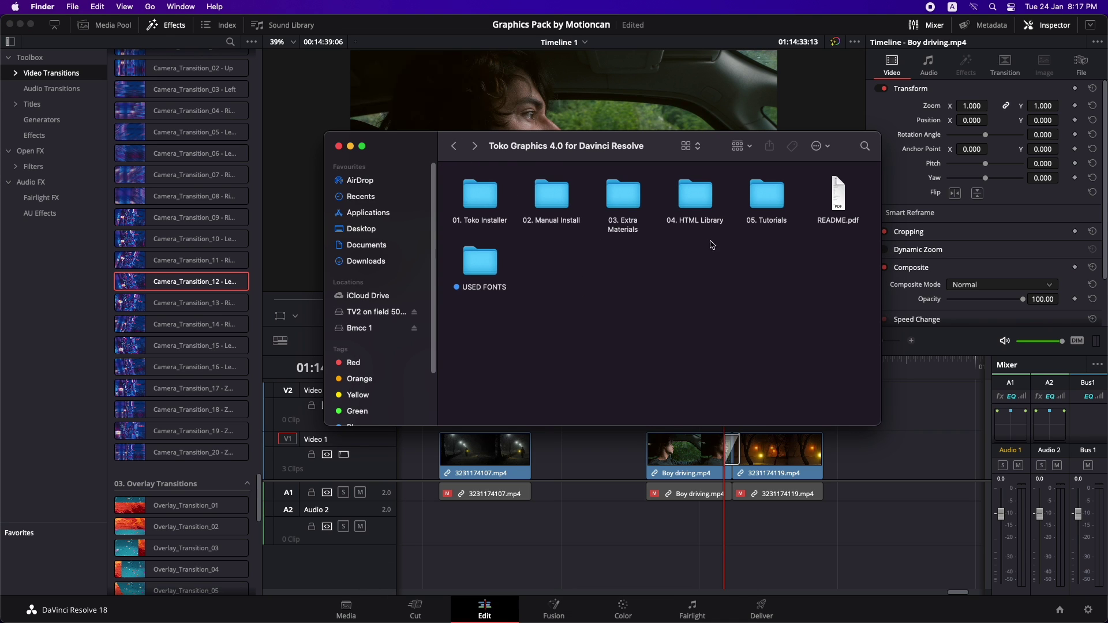
pyautogui.doubleClick(616, 206)
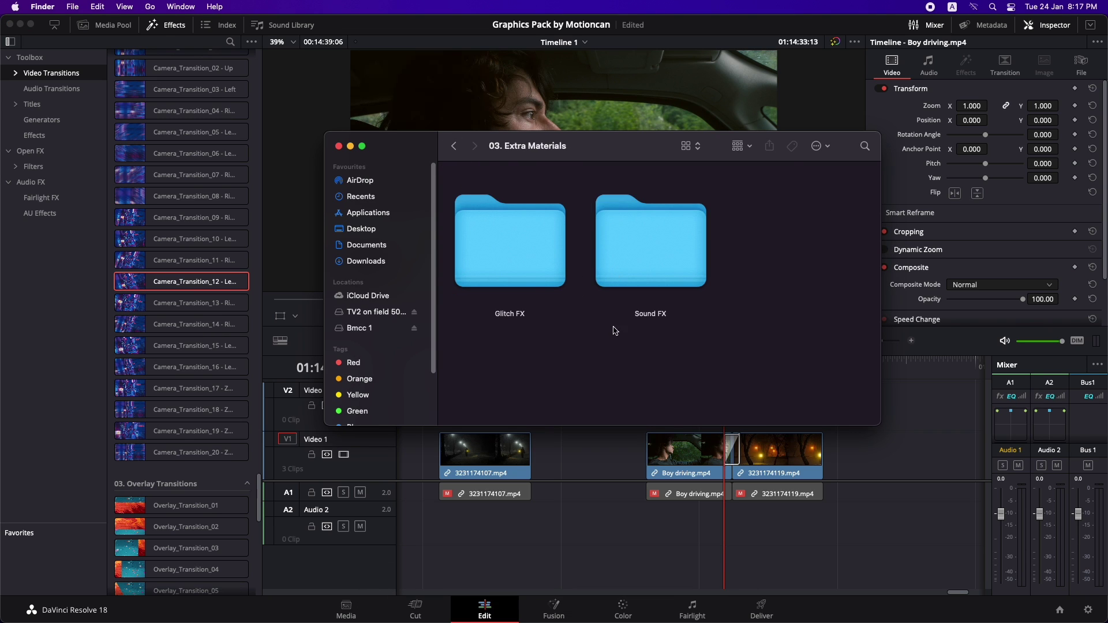
pyautogui.doubleClick(618, 262)
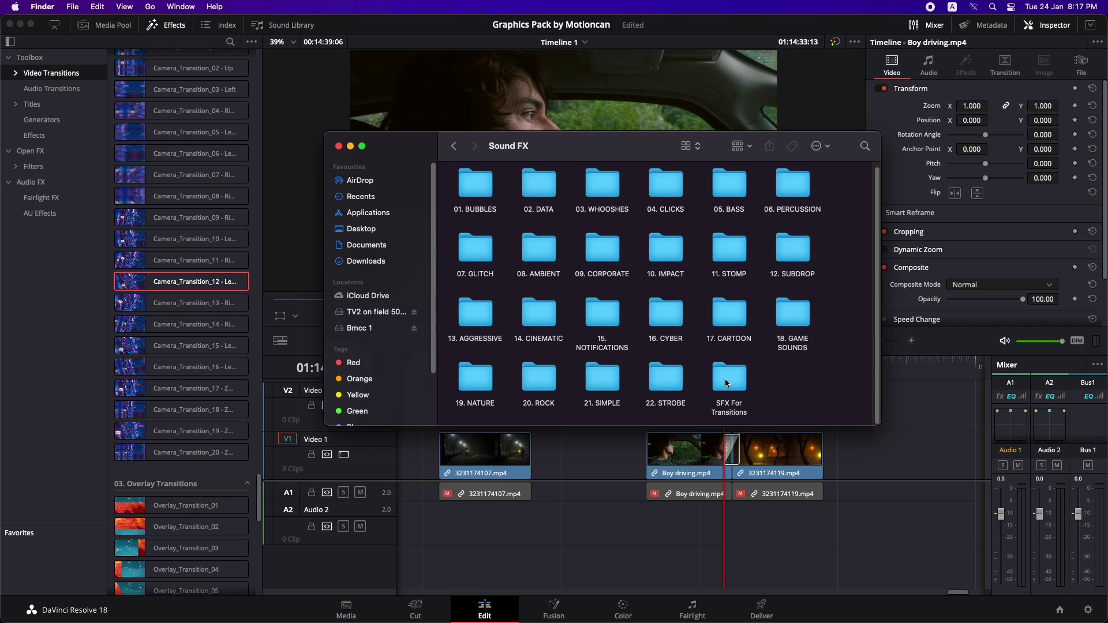
pyautogui.doubleClick(729, 385)
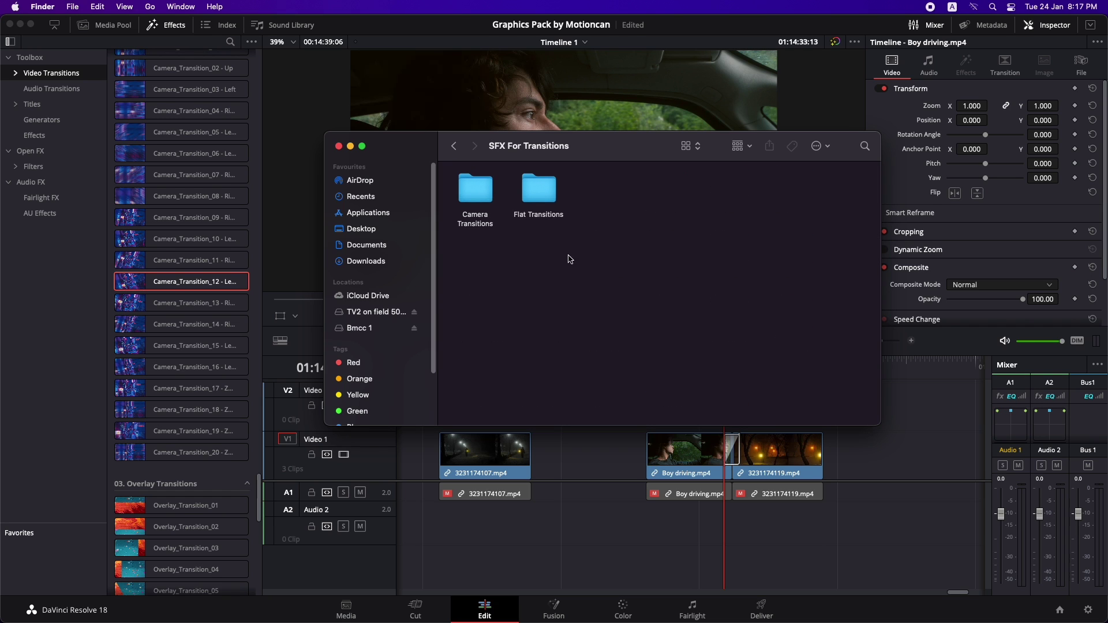
pyautogui.doubleClick(477, 190)
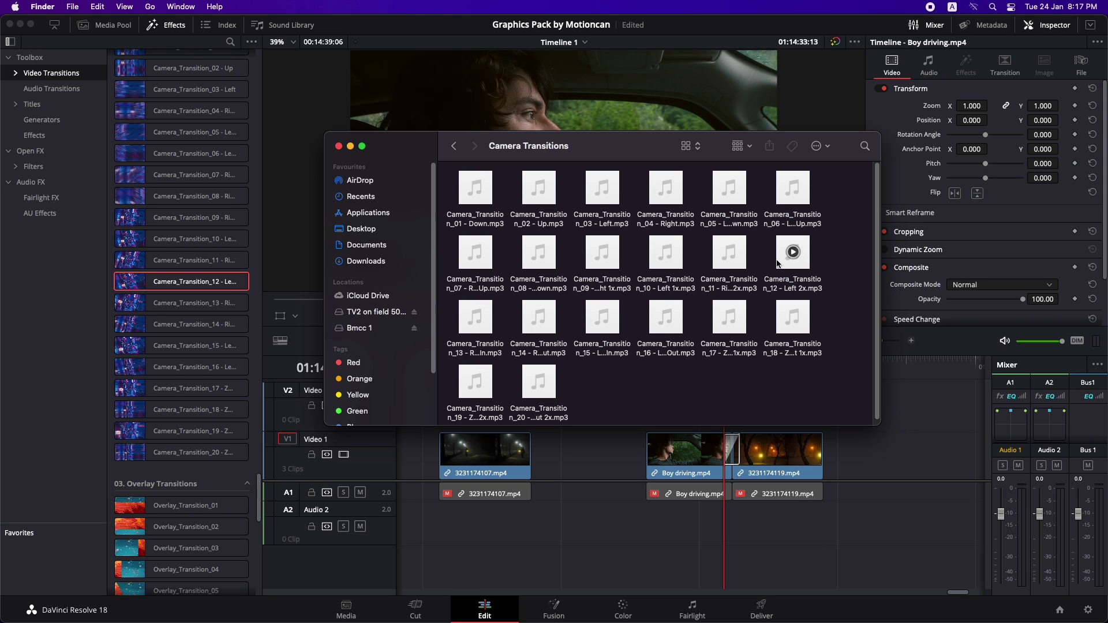
# Drop the Camera_Transition_12 - Left 2x sound onto Audio 2 under the transition and play it.
pyautogui.moveTo(783, 260); pyautogui.dragTo(723, 515)
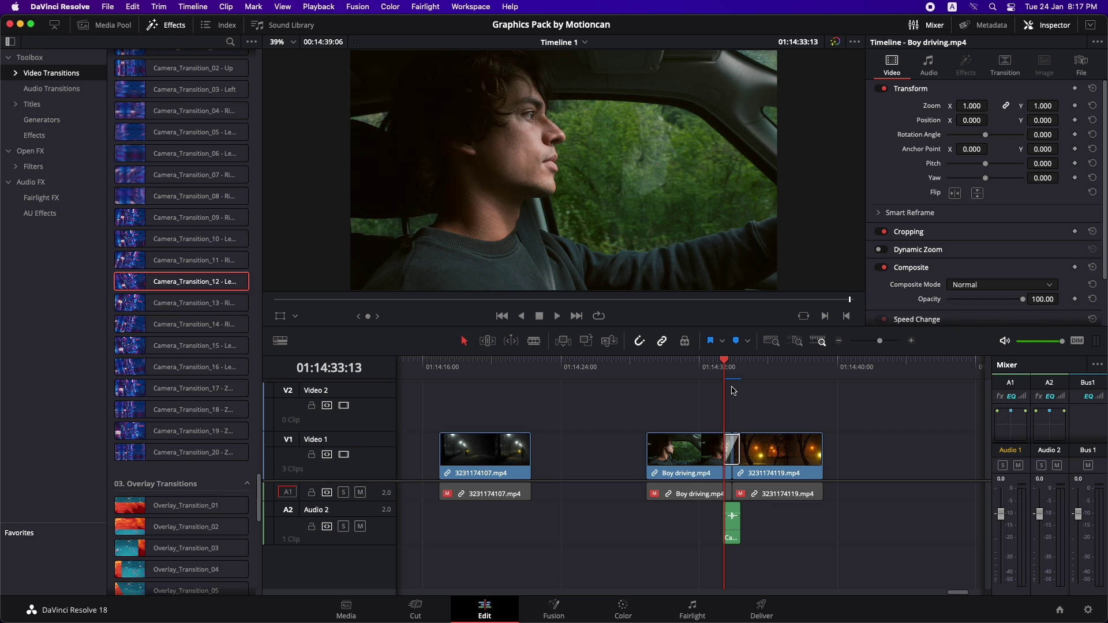
pyautogui.scroll(5, 732, 391)
pyautogui.press('space')
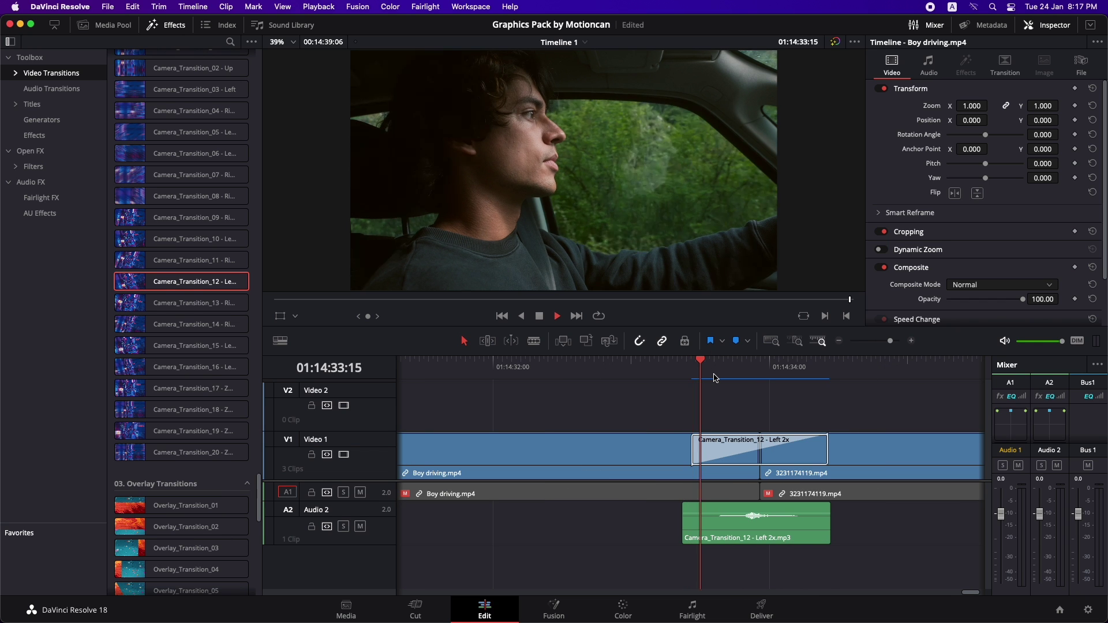
pyautogui.click(705, 372)
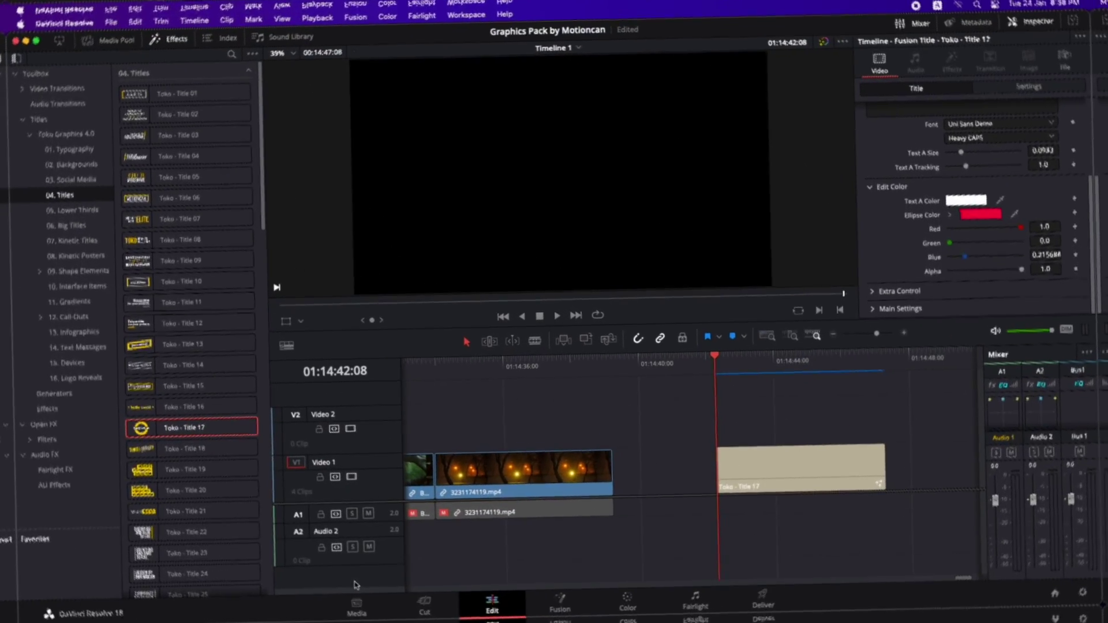
# Open the 03. Extra Materials > Glitch FX > Elements > Colorful folder.
pyautogui.click(378, 602)
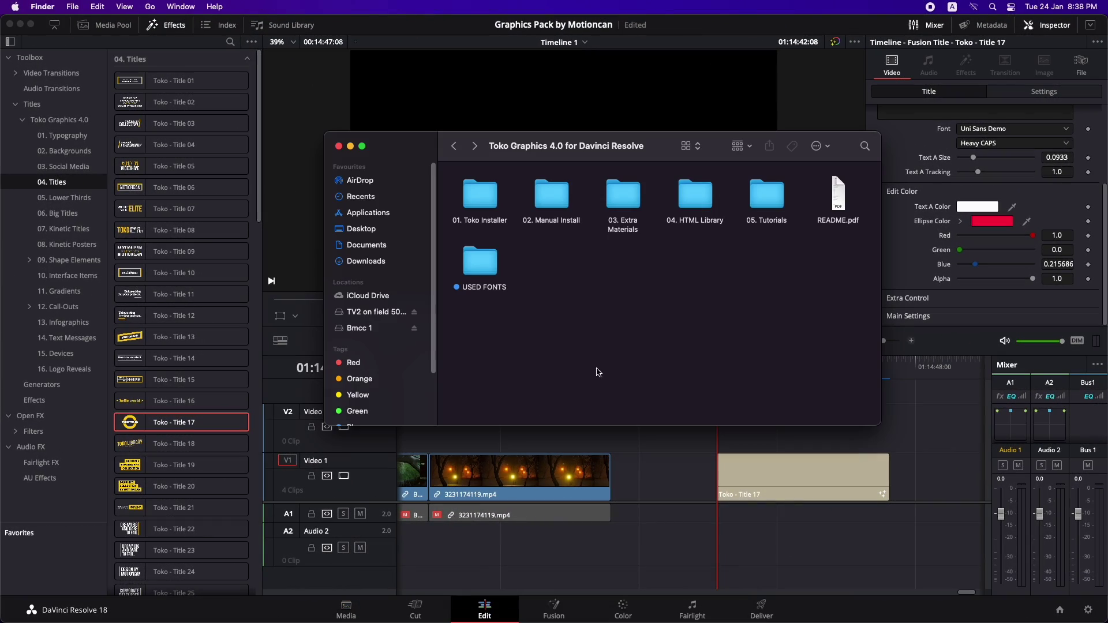
pyautogui.doubleClick(628, 202)
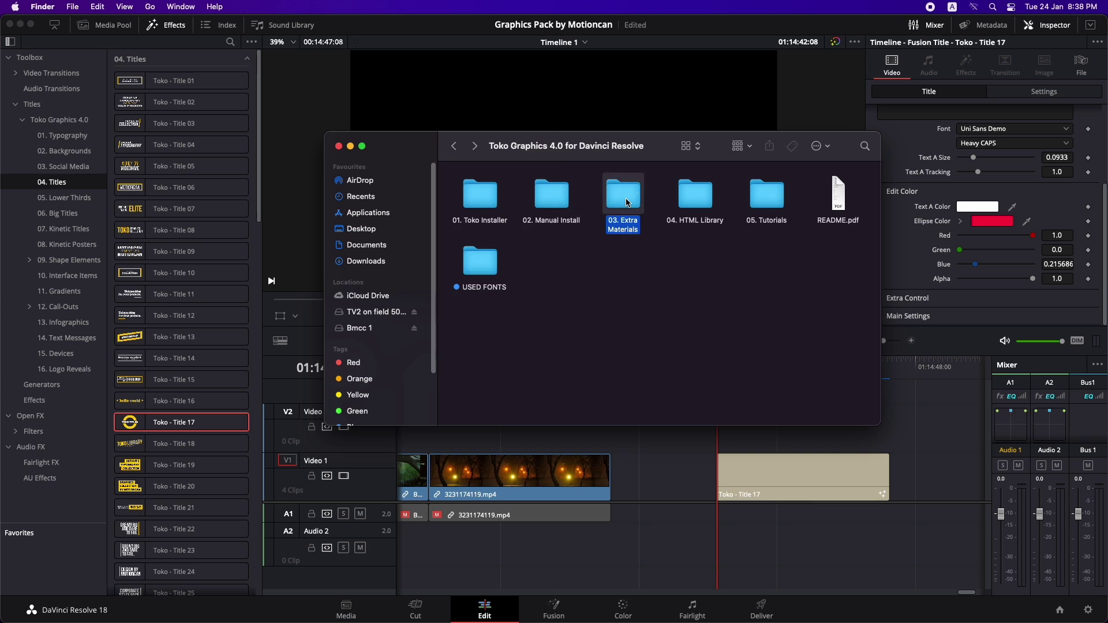
pyautogui.doubleClick(528, 270)
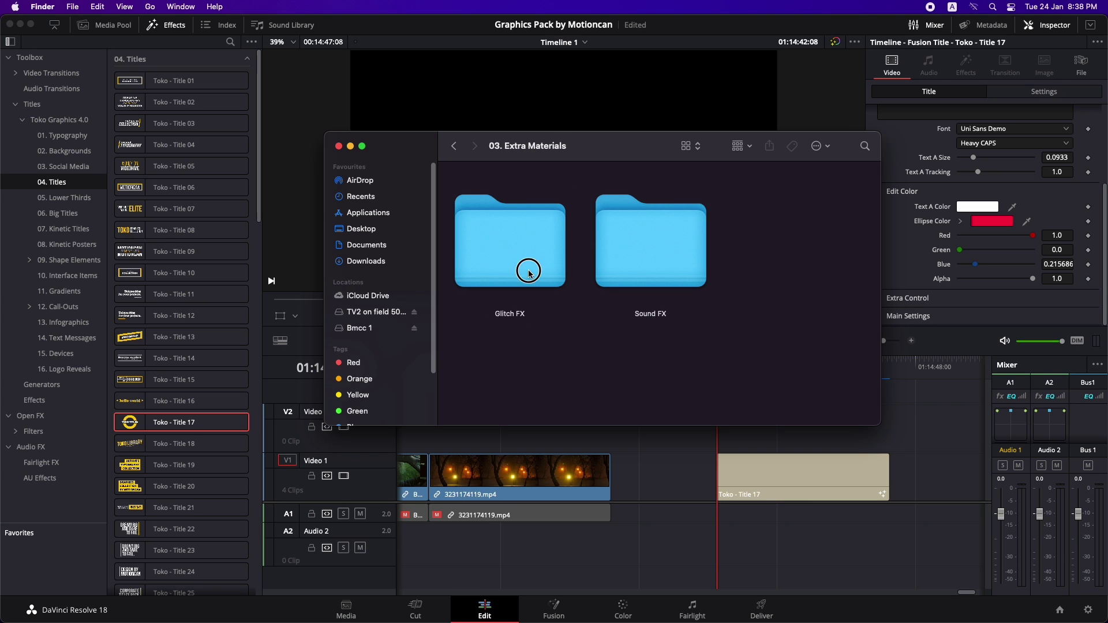
pyautogui.doubleClick(483, 197)
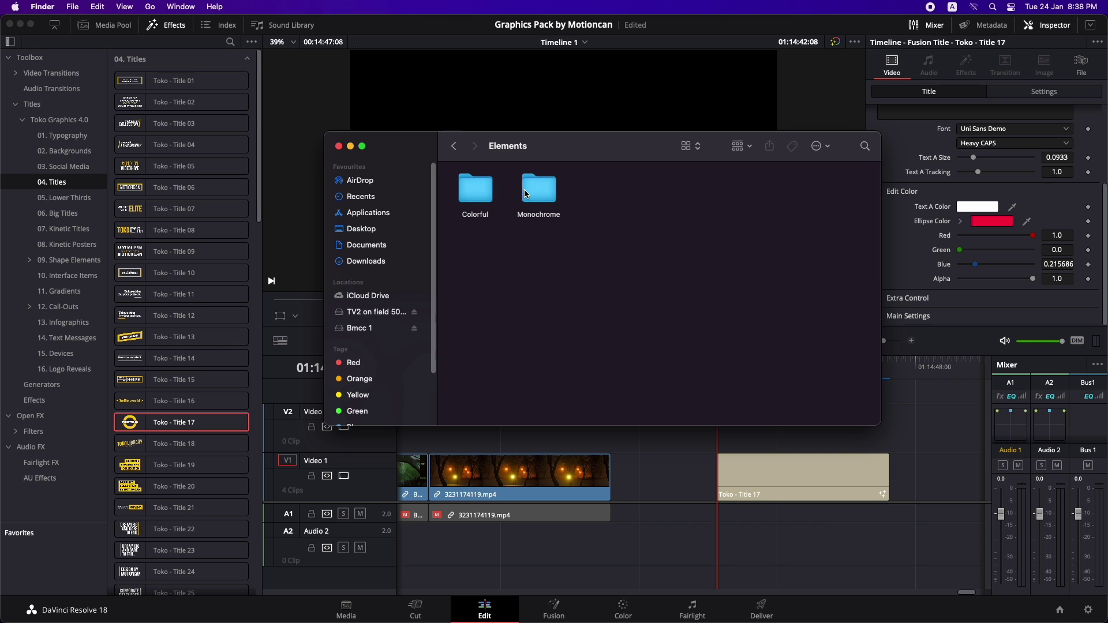
pyautogui.doubleClick(479, 198)
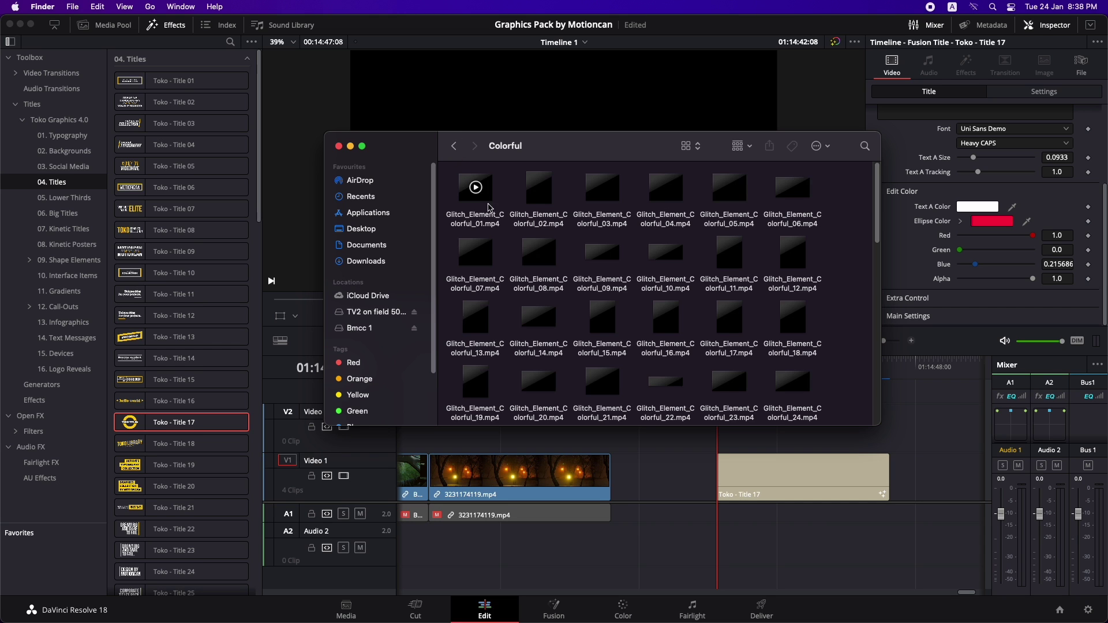
# Quick Look Glitch_Element_Colorful clips 15, 17 and 10.
pyautogui.click(603, 318)
pyautogui.press('space')
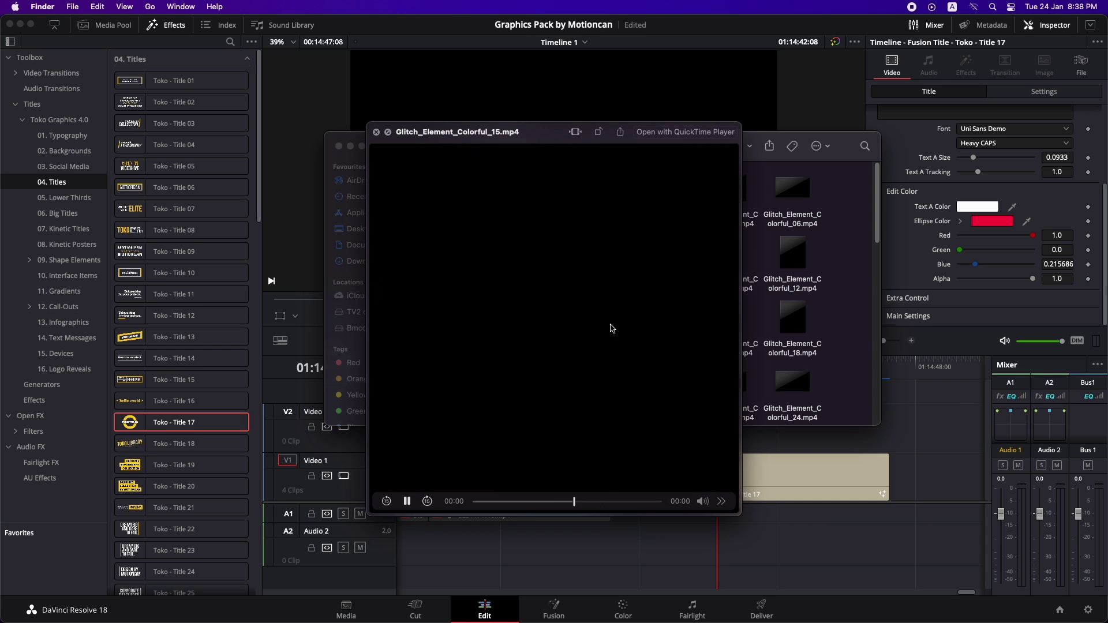
pyautogui.press('space')
pyautogui.click(729, 326)
pyautogui.press('space')
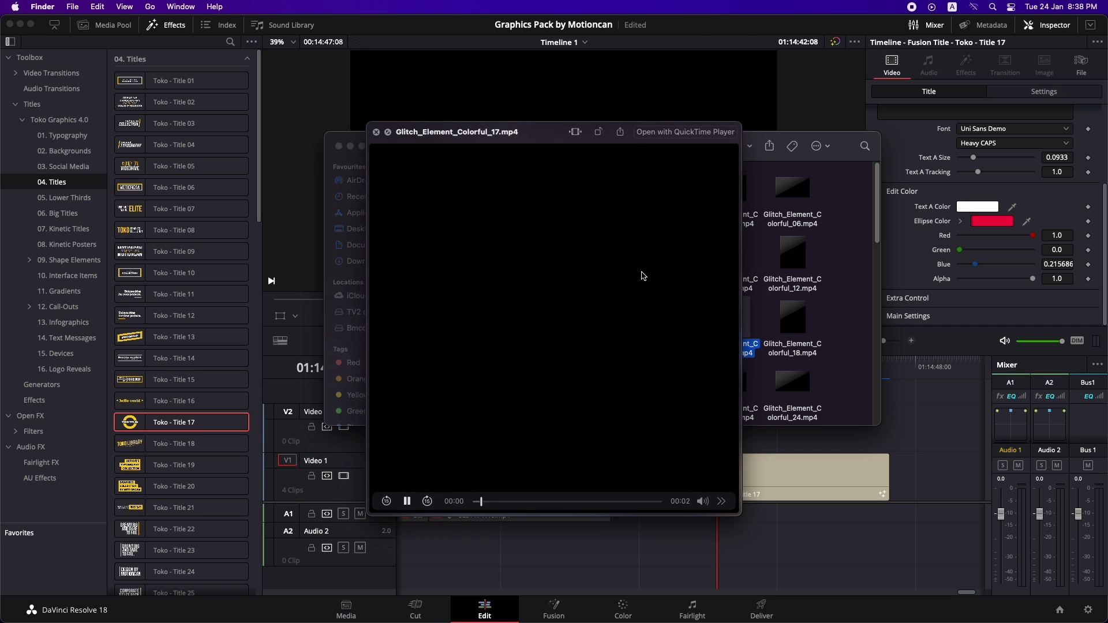
pyautogui.press('space')
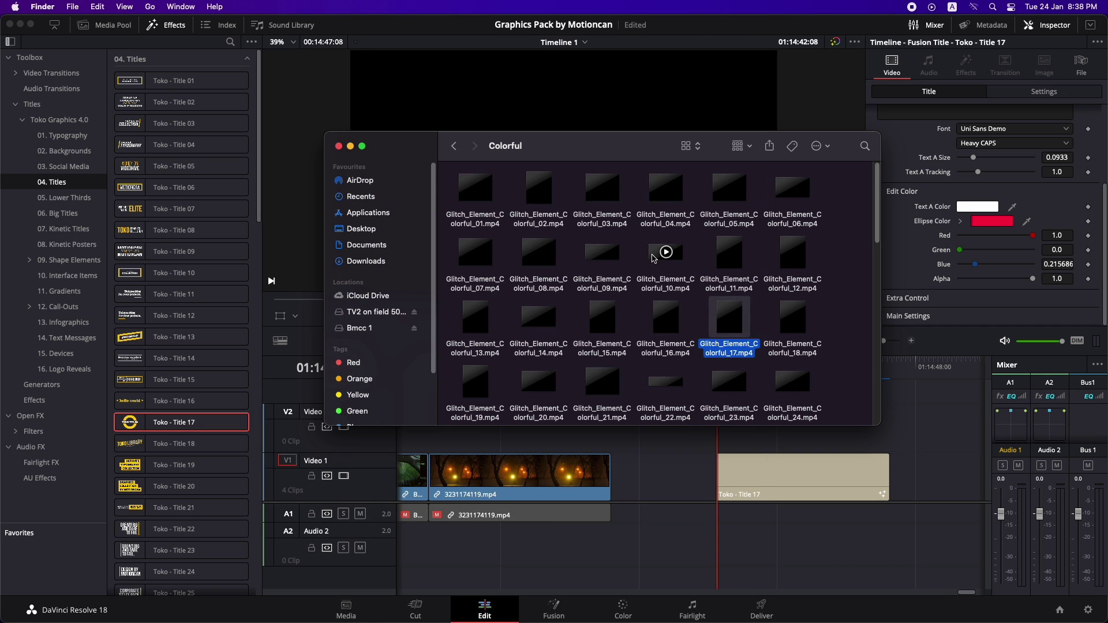
pyautogui.click(654, 254)
pyautogui.press('space')
pyautogui.press('space')
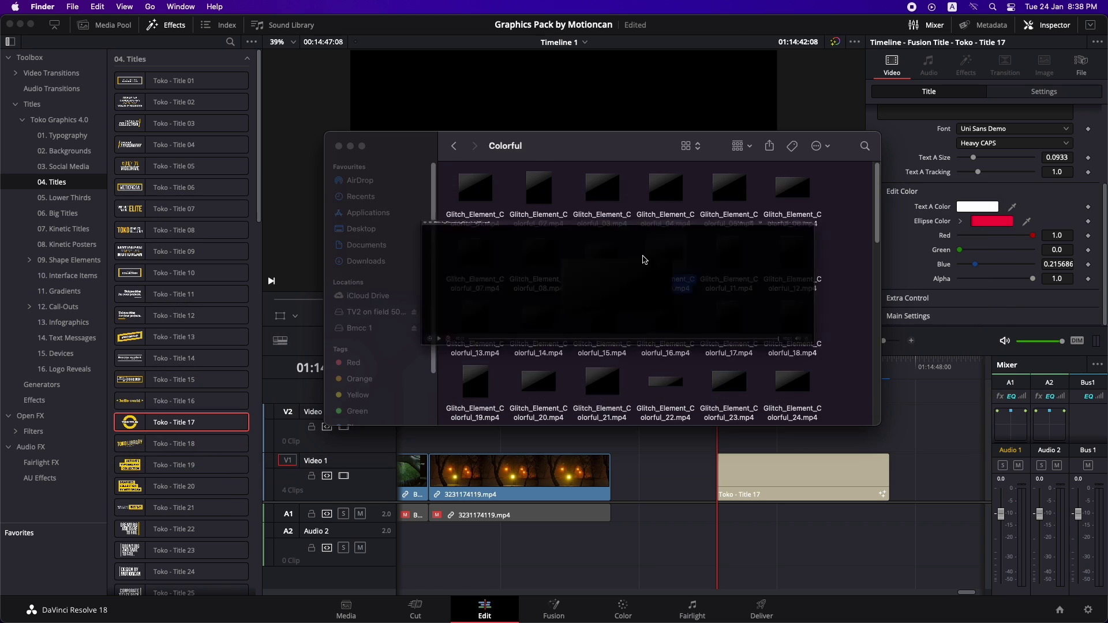
# Return to 03. Extra Materials and open the Sound FX folder.
pyautogui.click(453, 146)
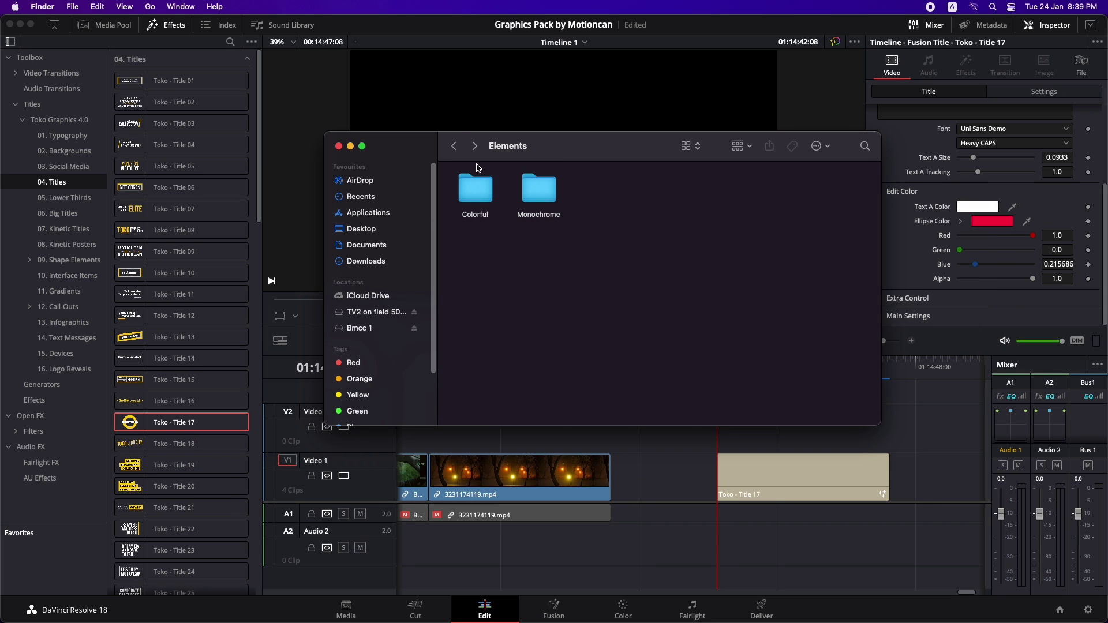
pyautogui.click(455, 148)
pyautogui.click(455, 147)
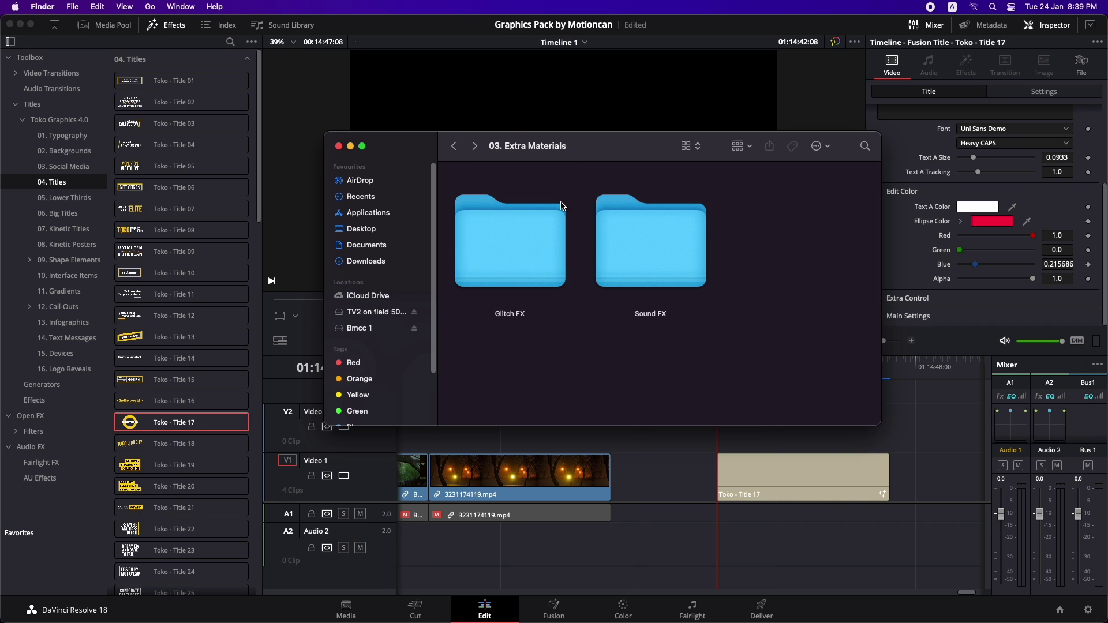
pyautogui.doubleClick(653, 248)
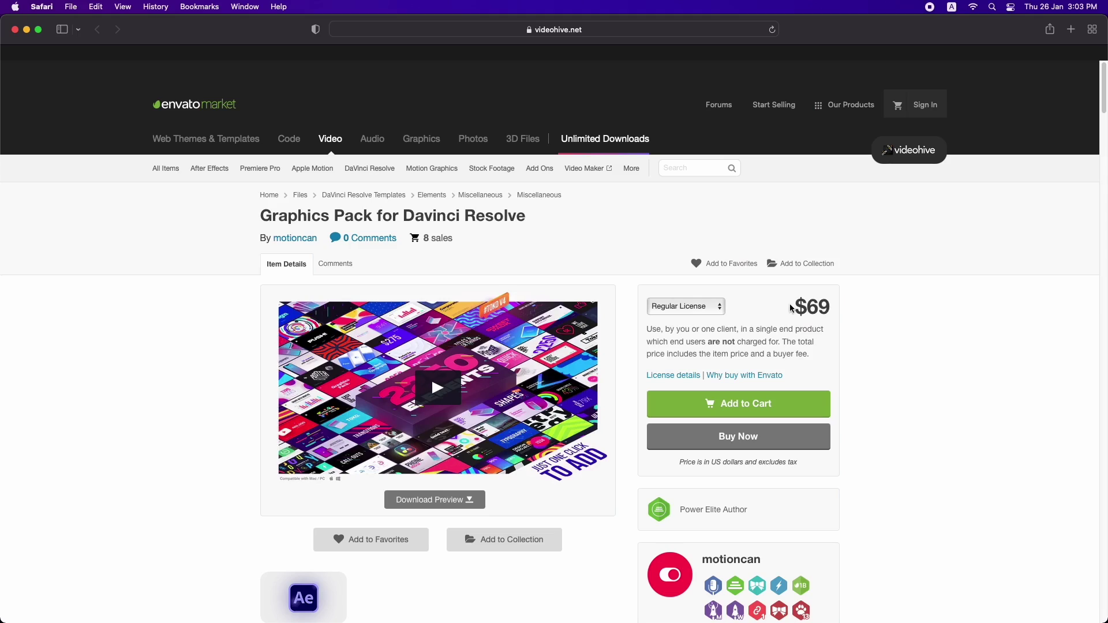
pyautogui.moveTo(792, 307); pyautogui.dragTo(835, 309)
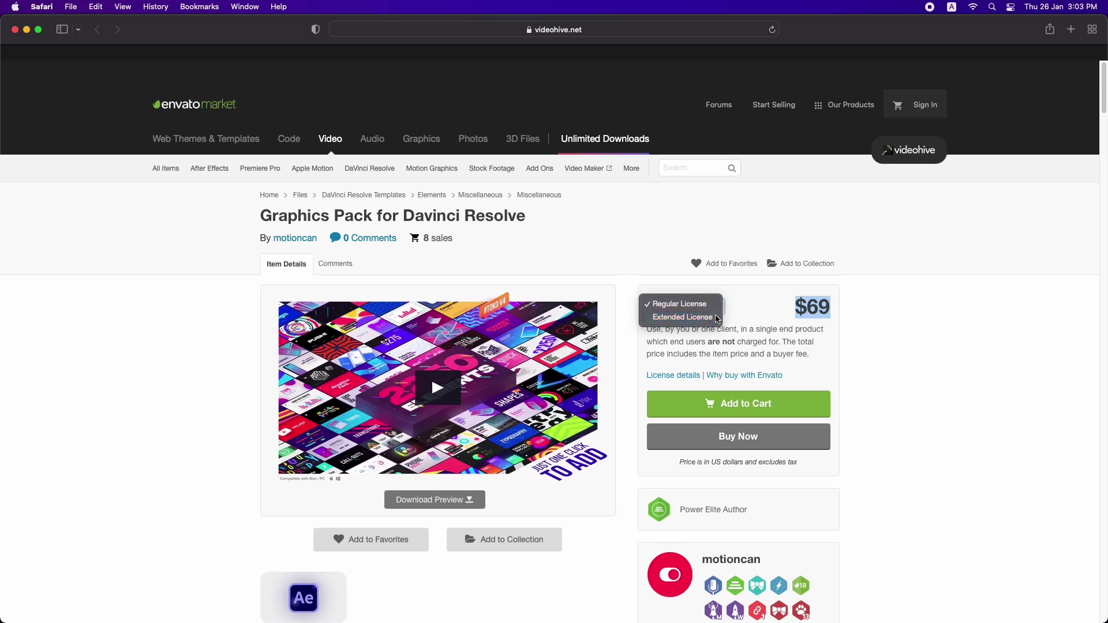
pyautogui.click(718, 318)
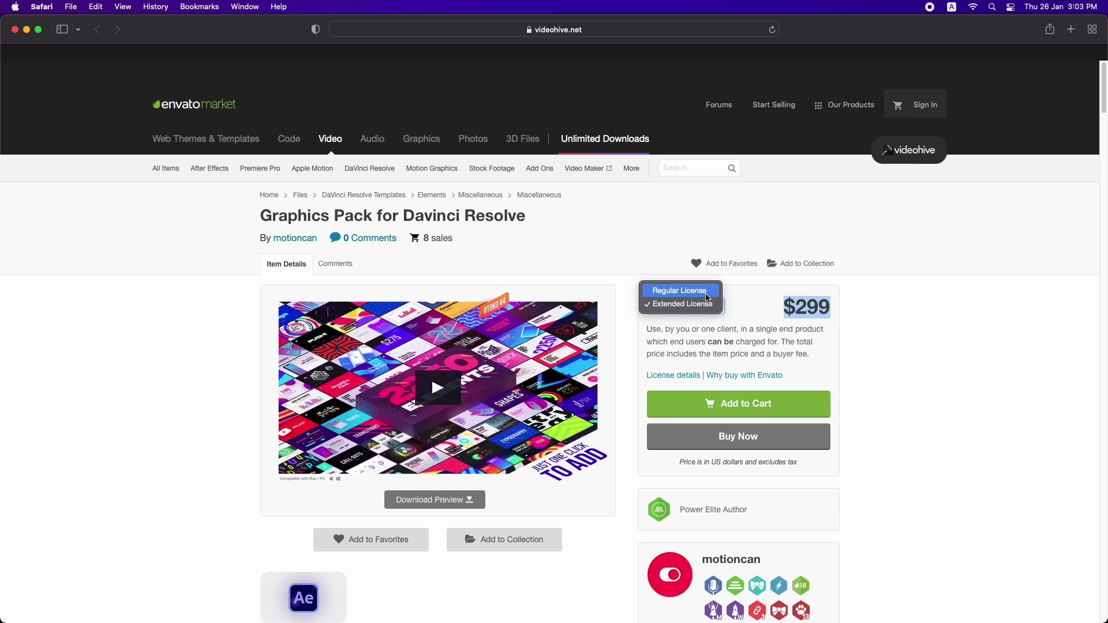
pyautogui.click(708, 296)
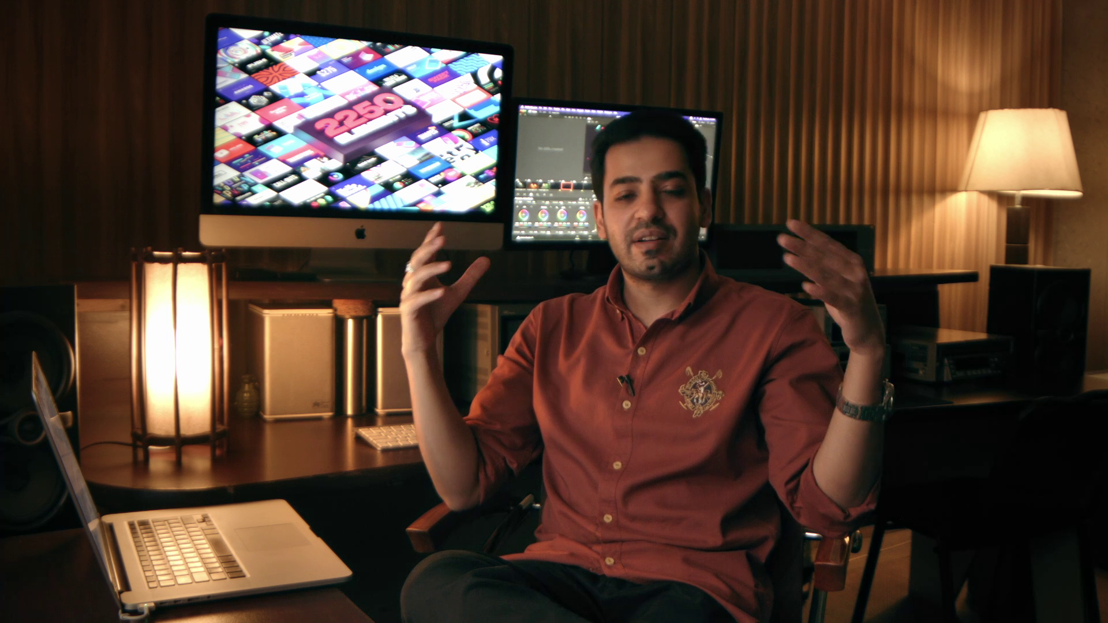